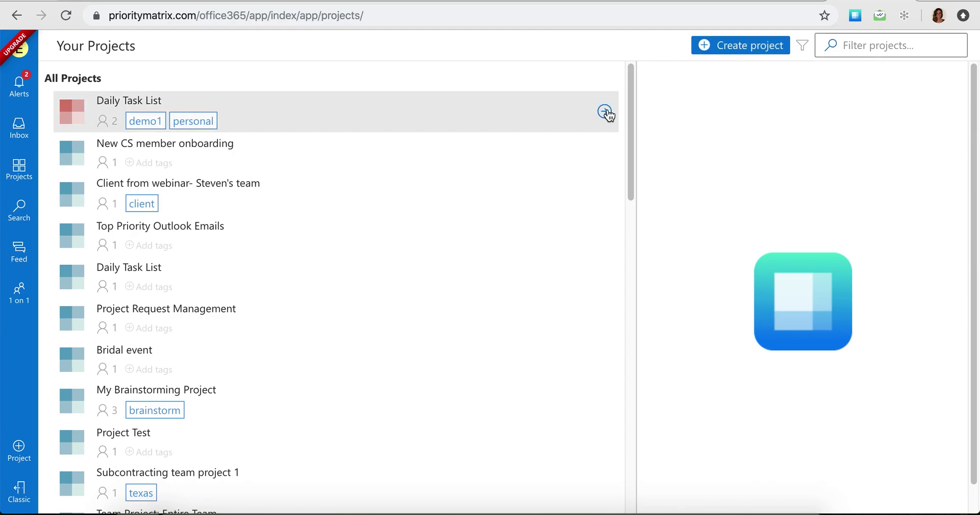
- Open Daily Task List, show the 'Need to change password for Gmail' item's details, and switch to calendar view
{"action": "left_click", "coordinate": [605, 112]}
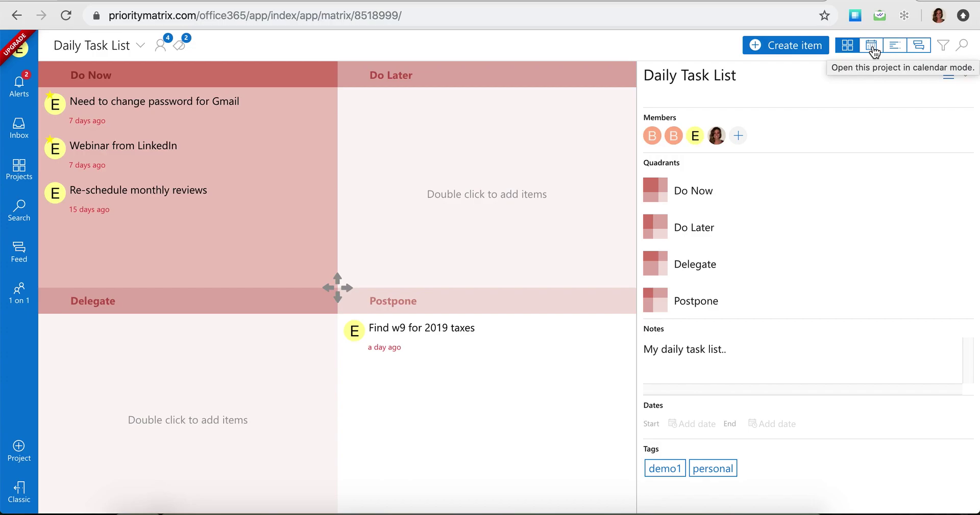
{"action": "left_click", "coordinate": [266, 107]}
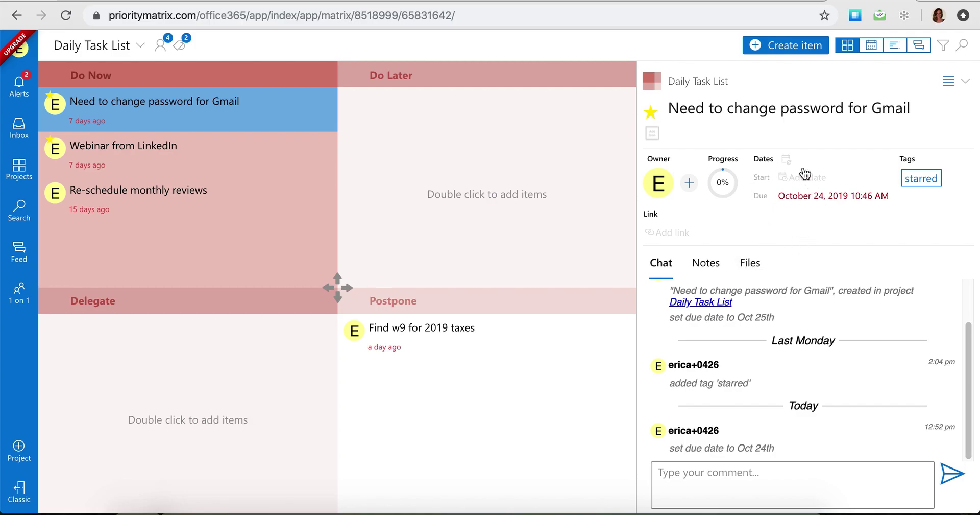
{"action": "left_click", "coordinate": [871, 46]}
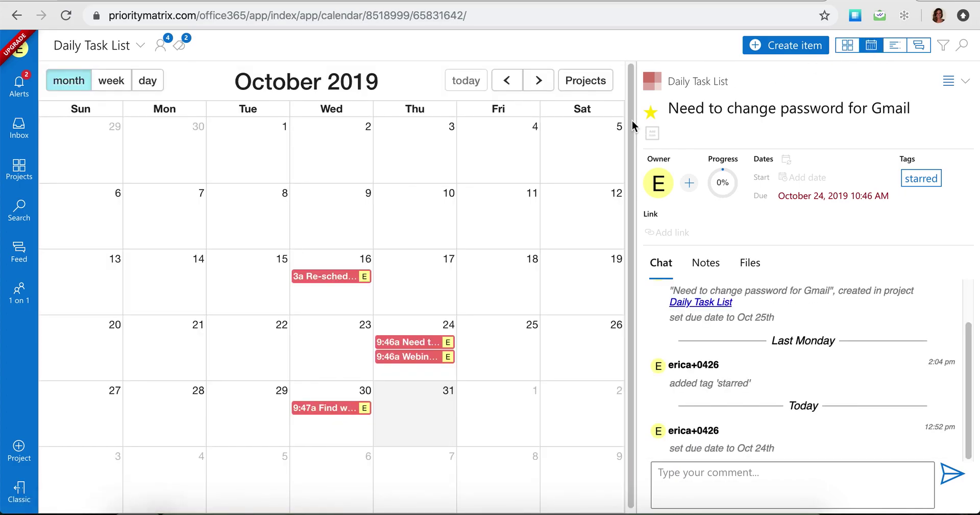
- View the calendar by week, then by day, and go back to open the New CS member onboarding project
{"action": "left_click", "coordinate": [105, 84]}
{"action": "left_click", "coordinate": [148, 85]}
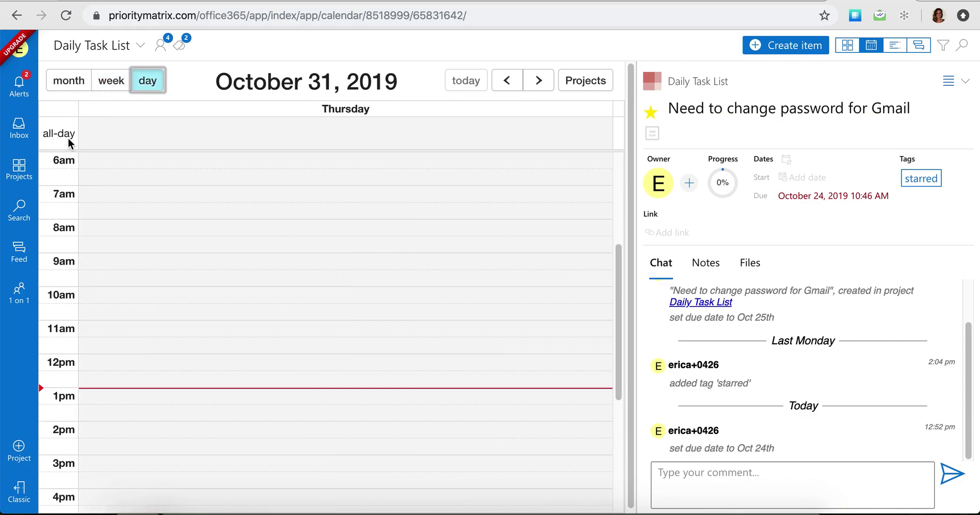
{"action": "left_click", "coordinate": [23, 171]}
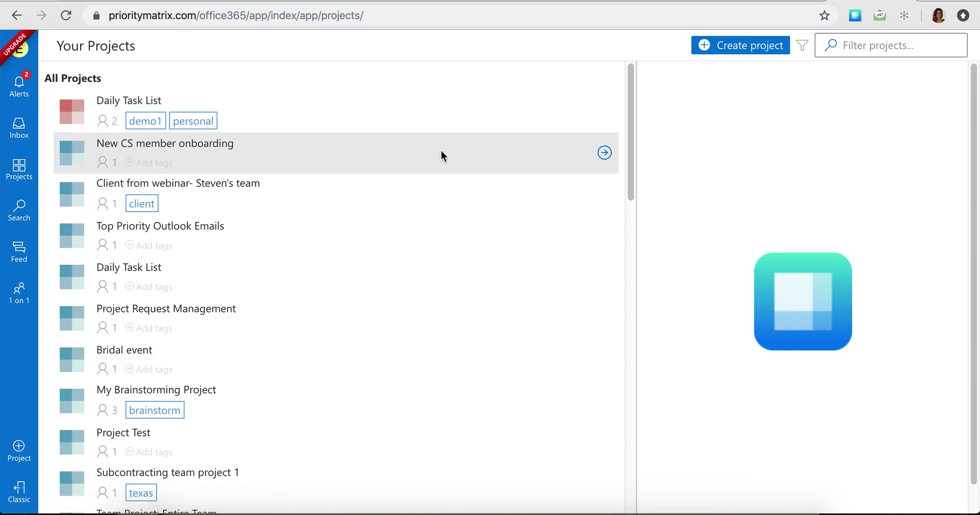
{"action": "left_click", "coordinate": [605, 153]}
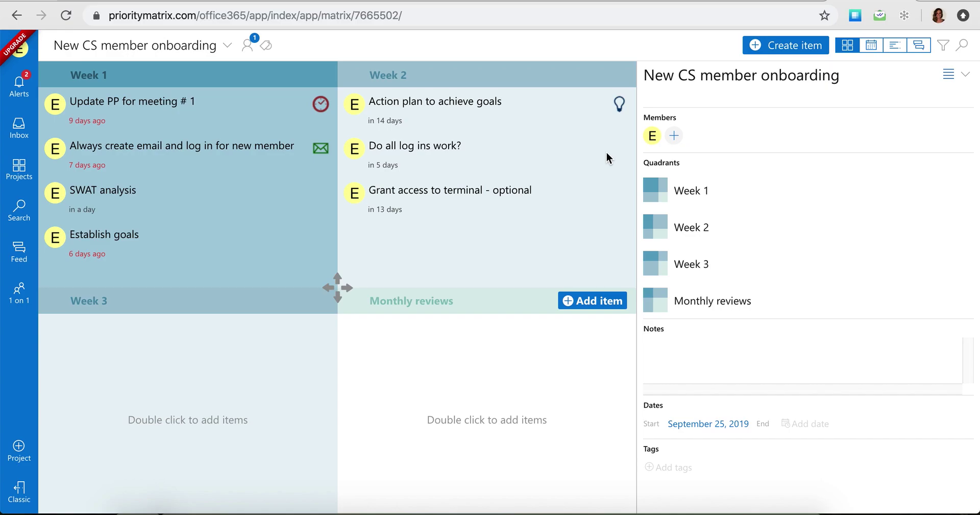
- Show the onboarding project's item filtering and sorting options, then dismiss them
{"action": "left_click", "coordinate": [944, 46]}
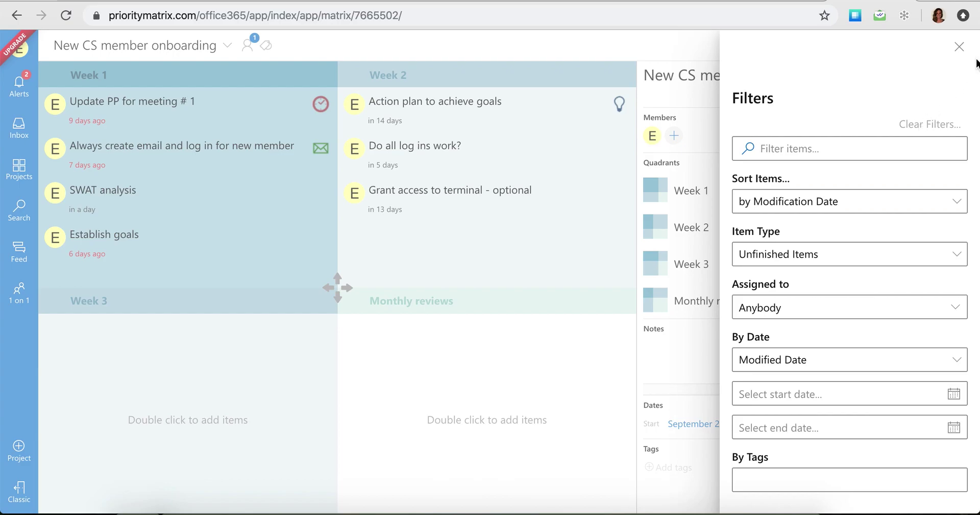
{"action": "left_click", "coordinate": [960, 47]}
{"action": "mouse_move", "coordinate": [487, 300]}
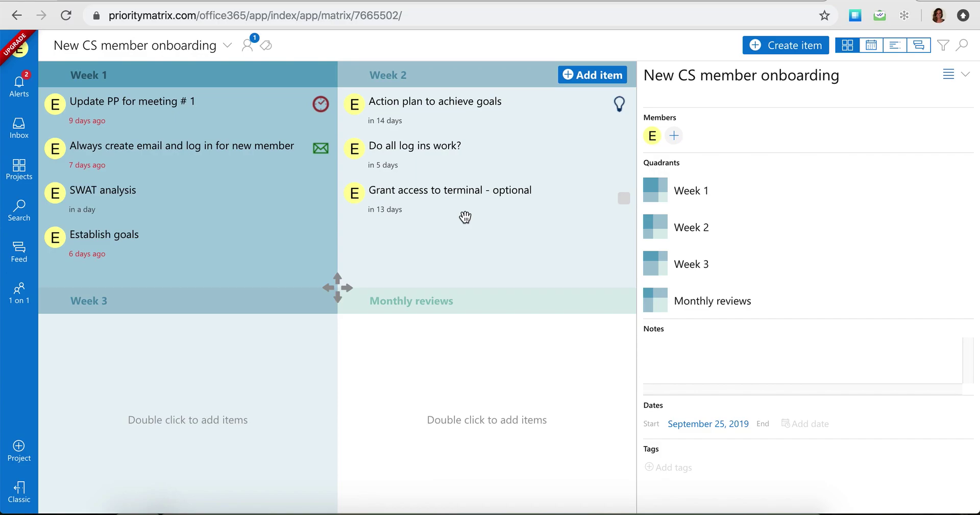
- Return to the full list of projects
{"action": "left_click", "coordinate": [17, 179]}
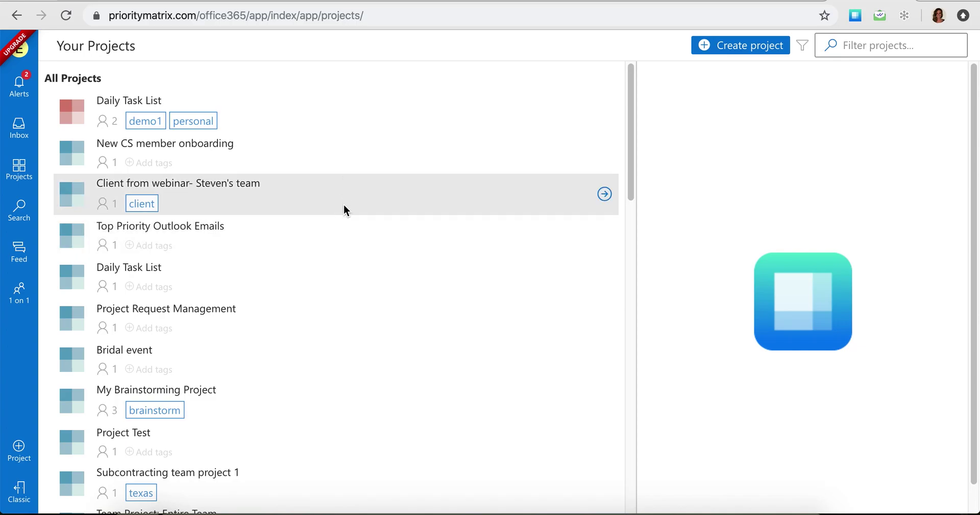
- Open Top Priority Outlook Emails, check the add-in in Gmail and Outlook, then return to Priority Matrix
{"action": "left_click", "coordinate": [603, 238]}
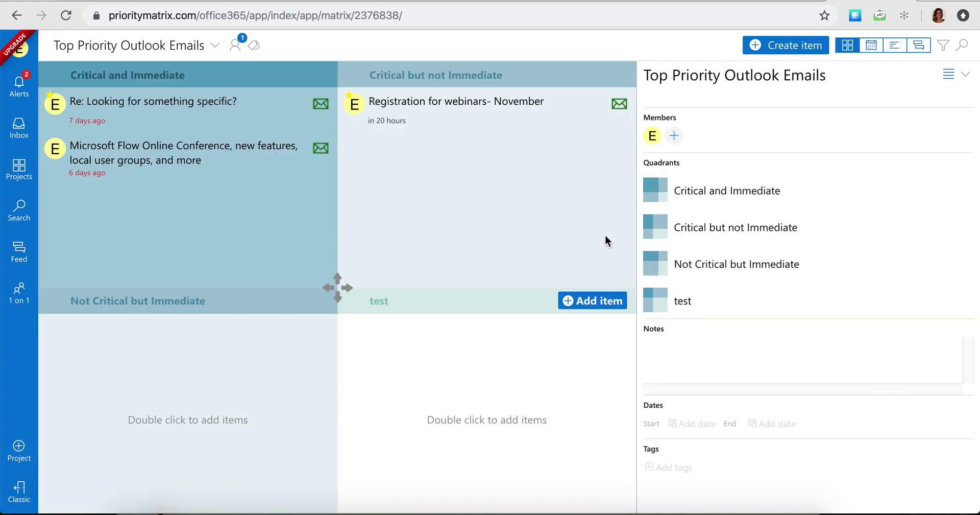
{"action": "left_click", "coordinate": [700, 5]}
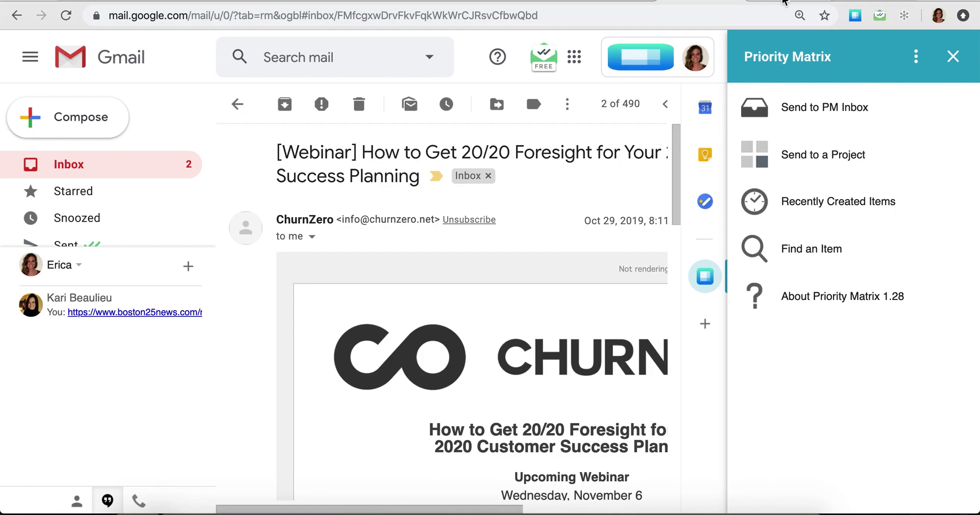
{"action": "left_click", "coordinate": [785, 2]}
{"action": "left_click", "coordinate": [851, 1]}
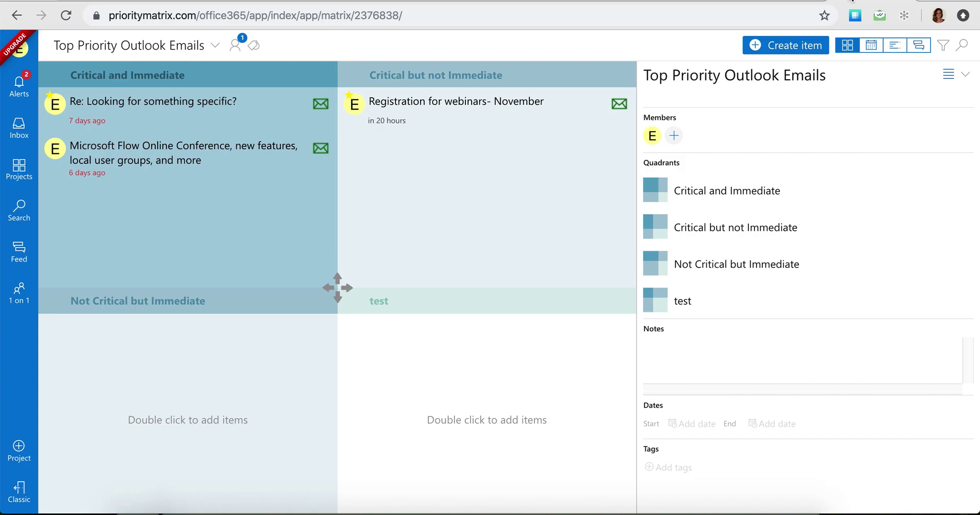
{"action": "mouse_move", "coordinate": [490, 107]}
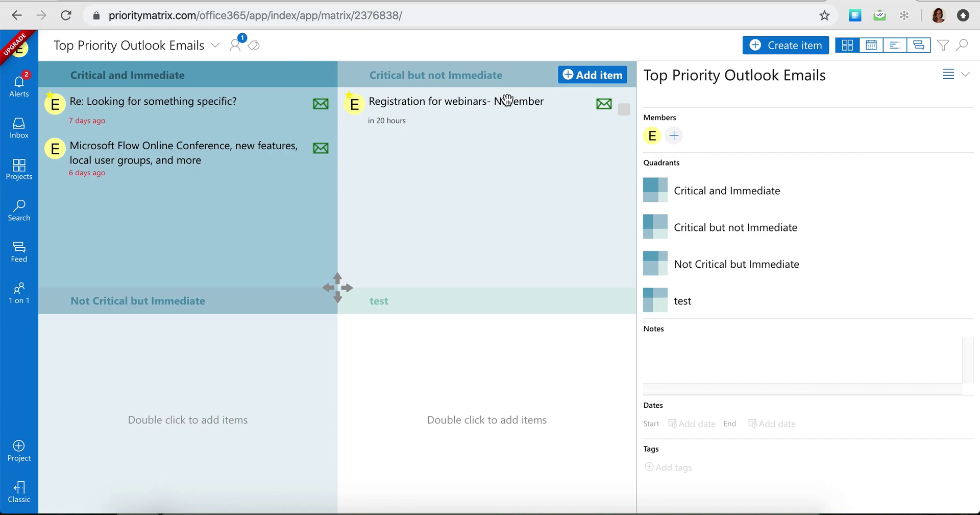
- Show the details of the 'Registration for webinars- November' email item
{"action": "left_click", "coordinate": [507, 100]}
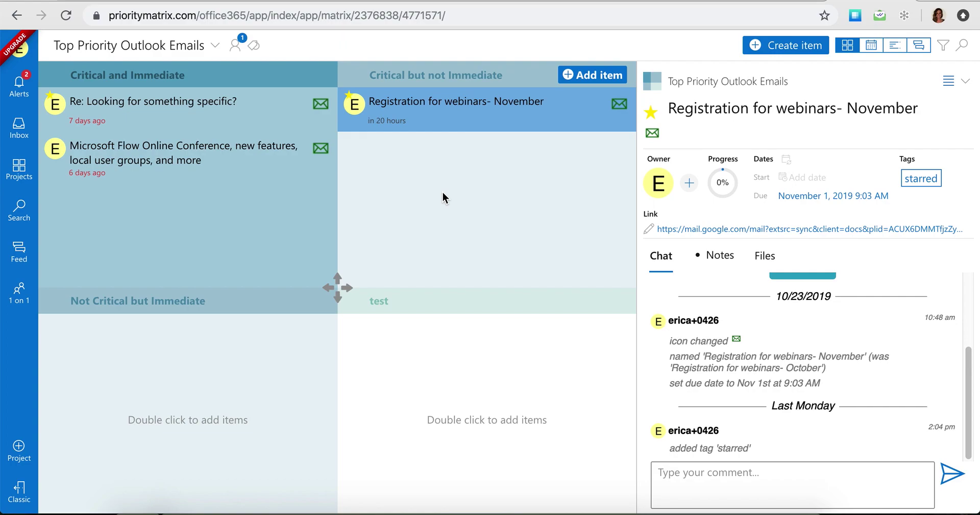
- Switch to the Priority Matrix desktop app's report of six items completed on October 31
{"action": "left_click", "coordinate": [340, 510]}
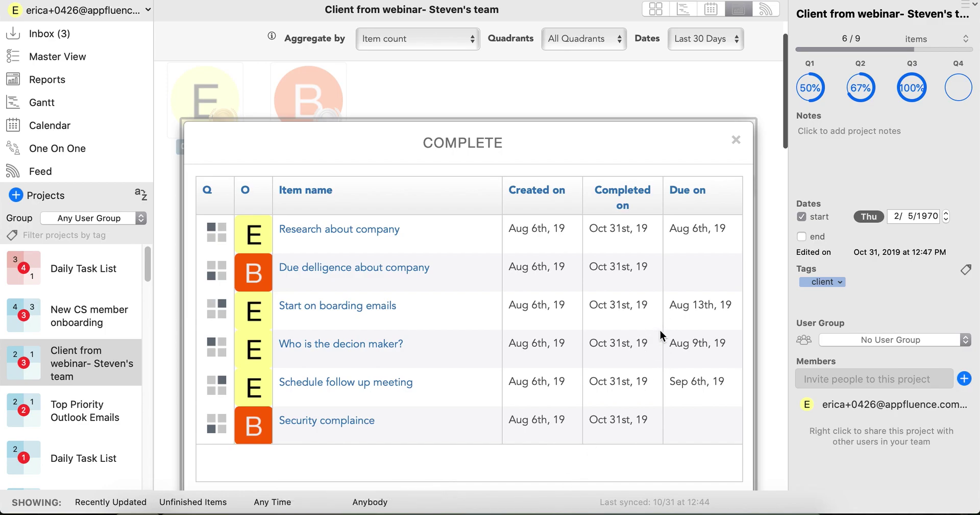
- Close the completed-items report and return to the full project list in the web app
{"action": "left_click", "coordinate": [736, 145]}
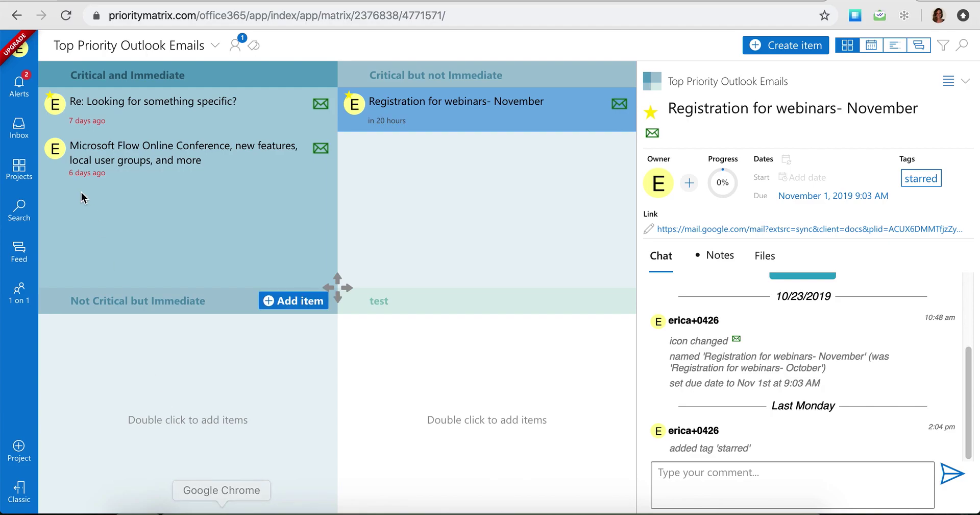
{"action": "left_click", "coordinate": [21, 176]}
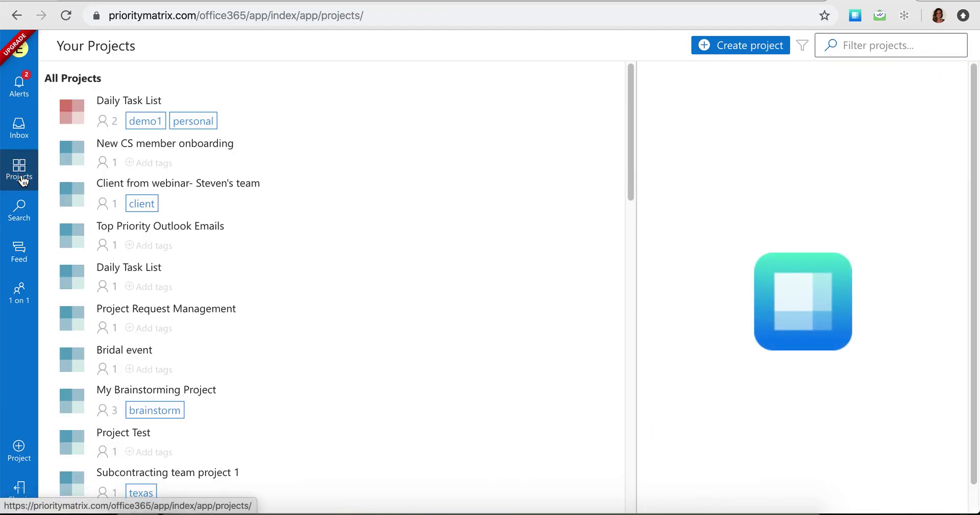